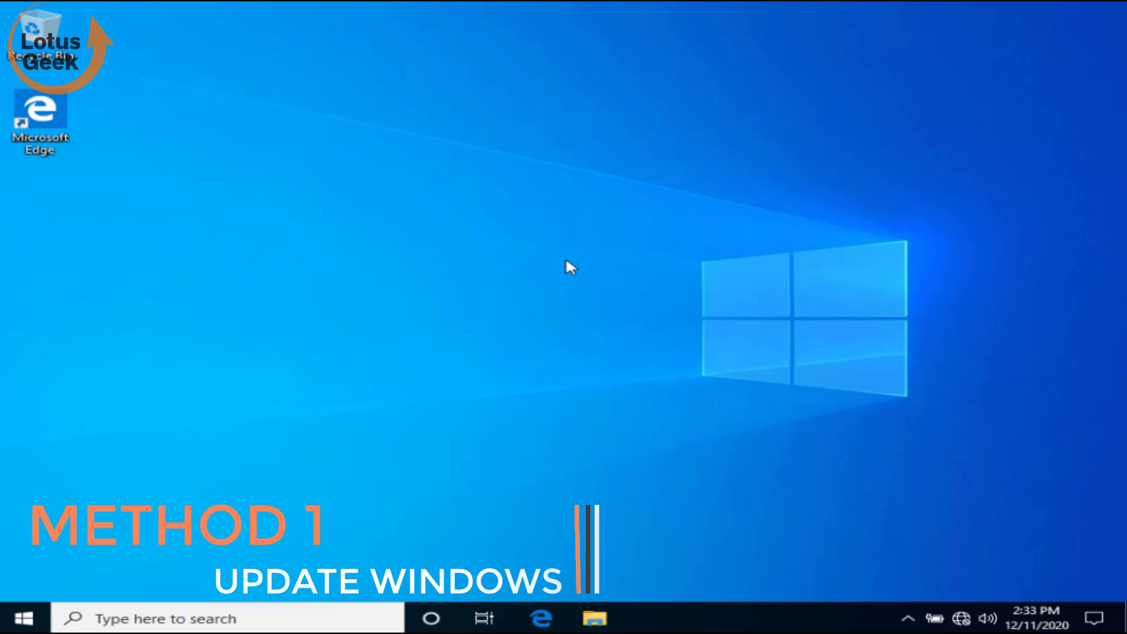
# Step: Check the Windows Update status under Update & Security, then close Settings
pyautogui.press('super+i')
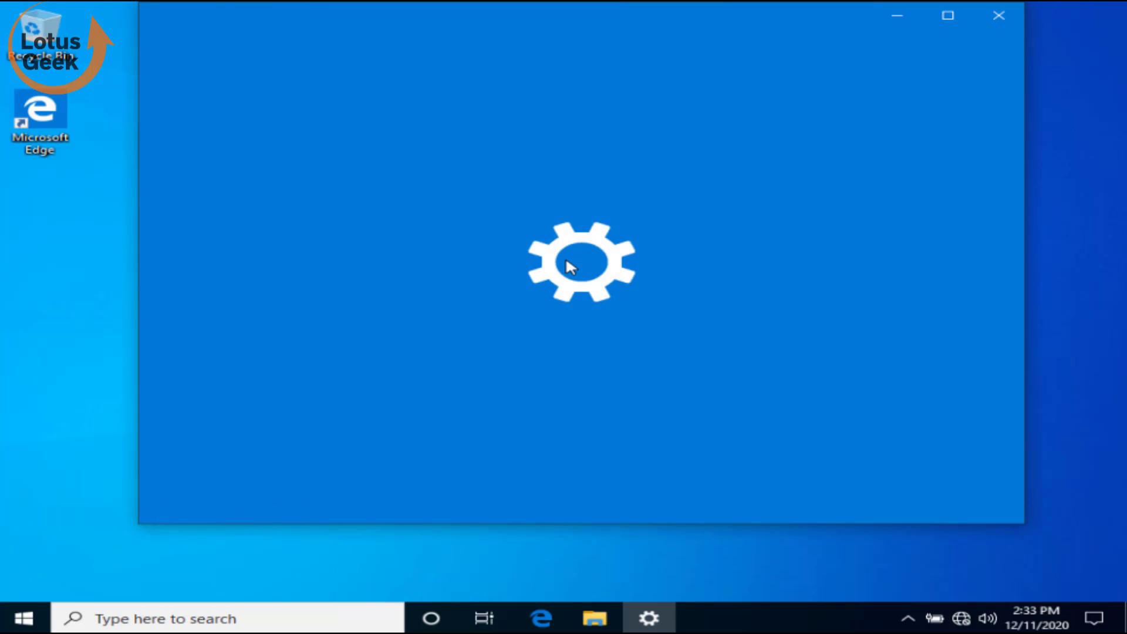
pyautogui.scroll(-6, 570, 270)
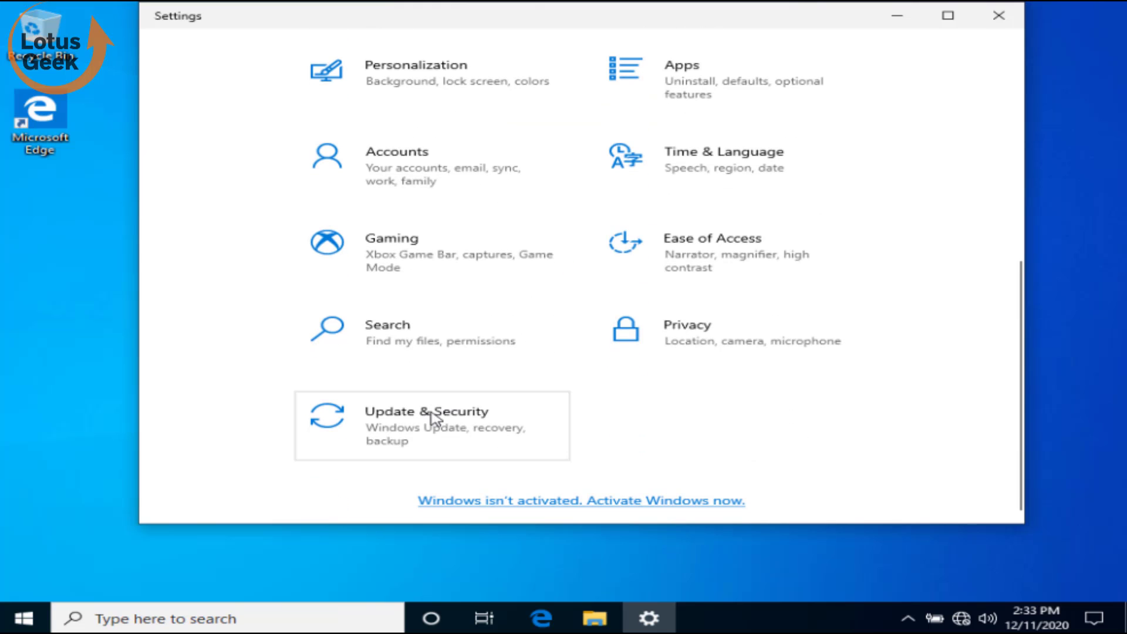
pyautogui.click(433, 418)
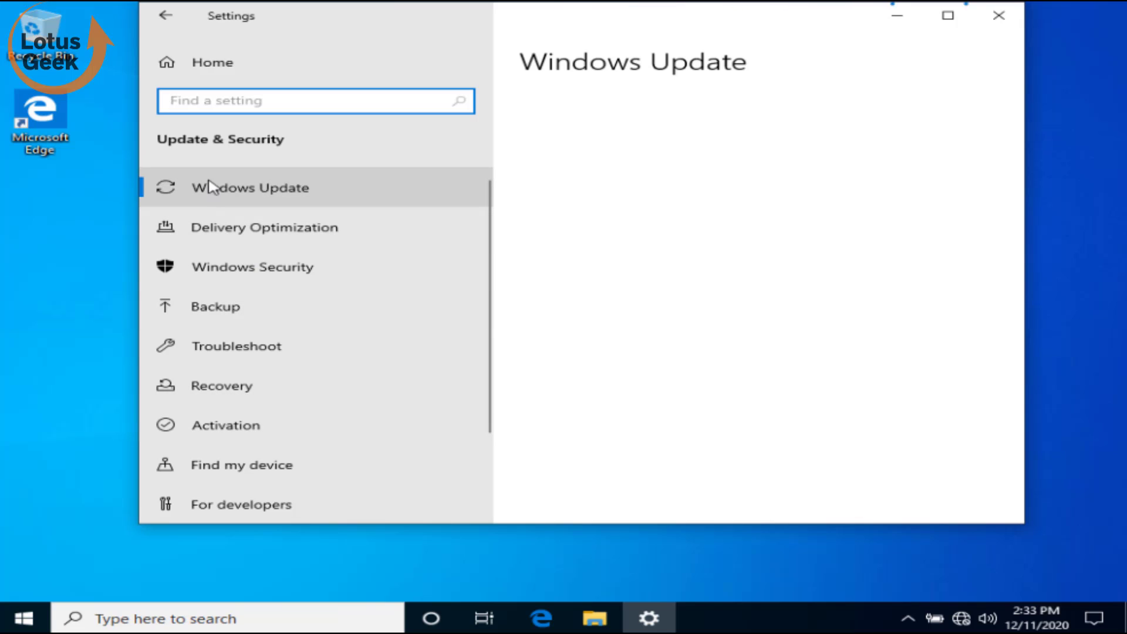
pyautogui.click(237, 191)
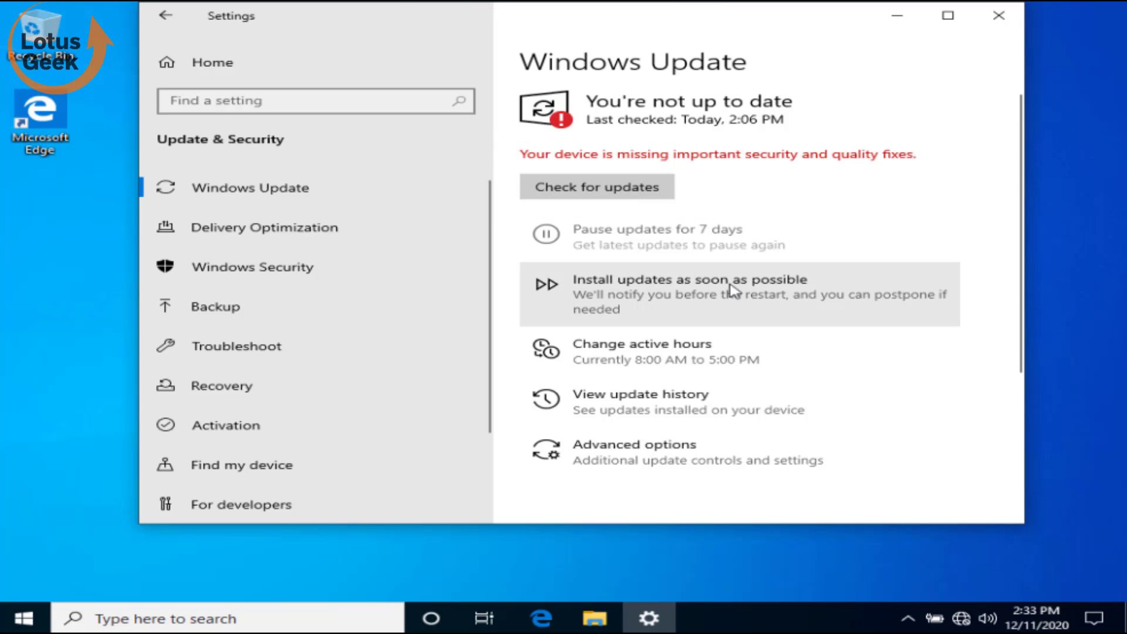
pyautogui.click(998, 16)
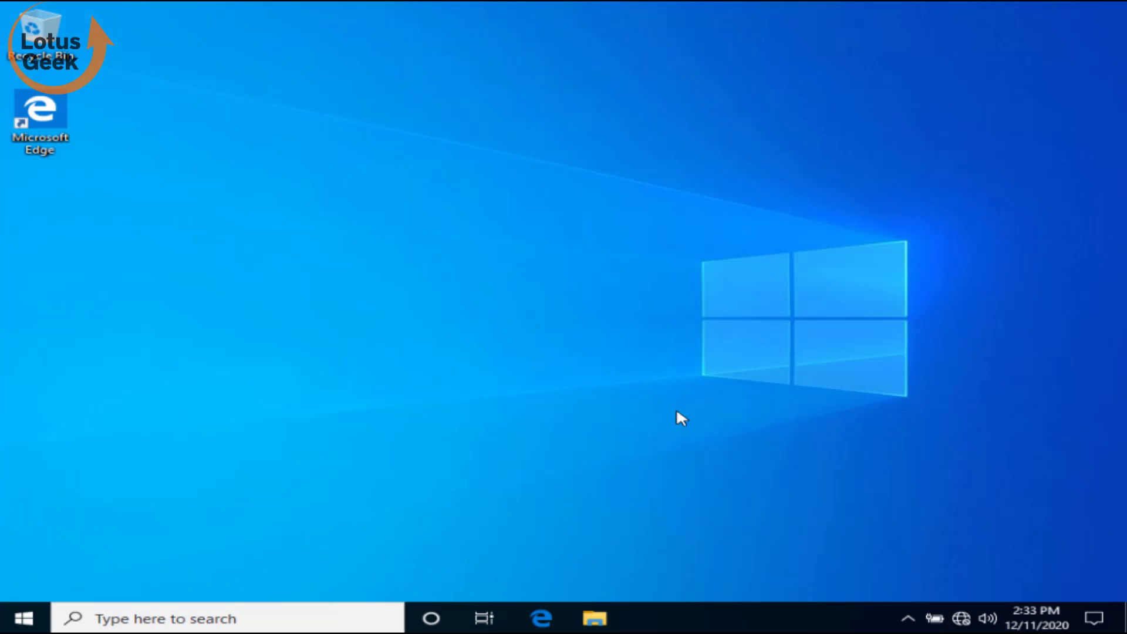
# Step: Launch Device Manager with devmgmt.msc and select Microsoft Basic Display Adapter under Display adapters
pyautogui.press('super+r')
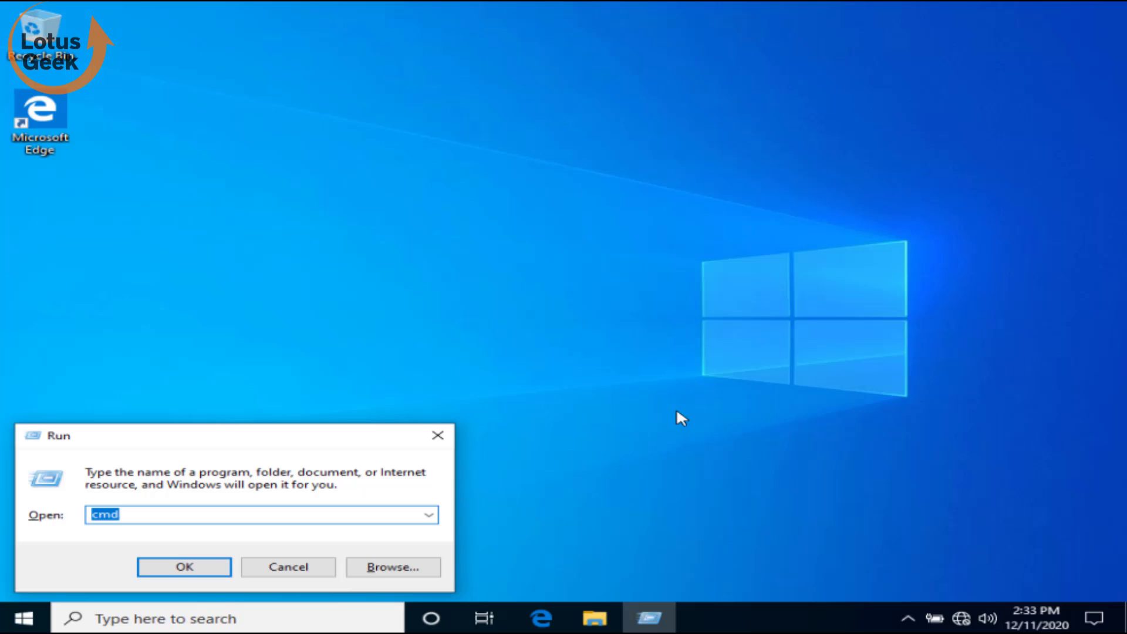
pyautogui.write('devmgmt.msc')
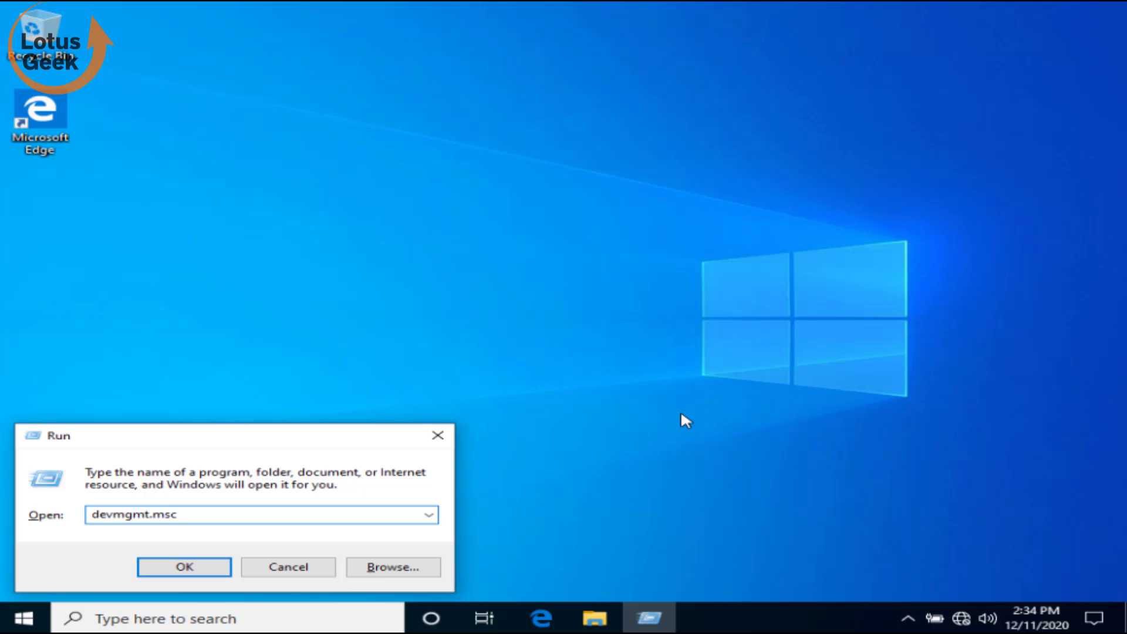
pyautogui.press('Return')
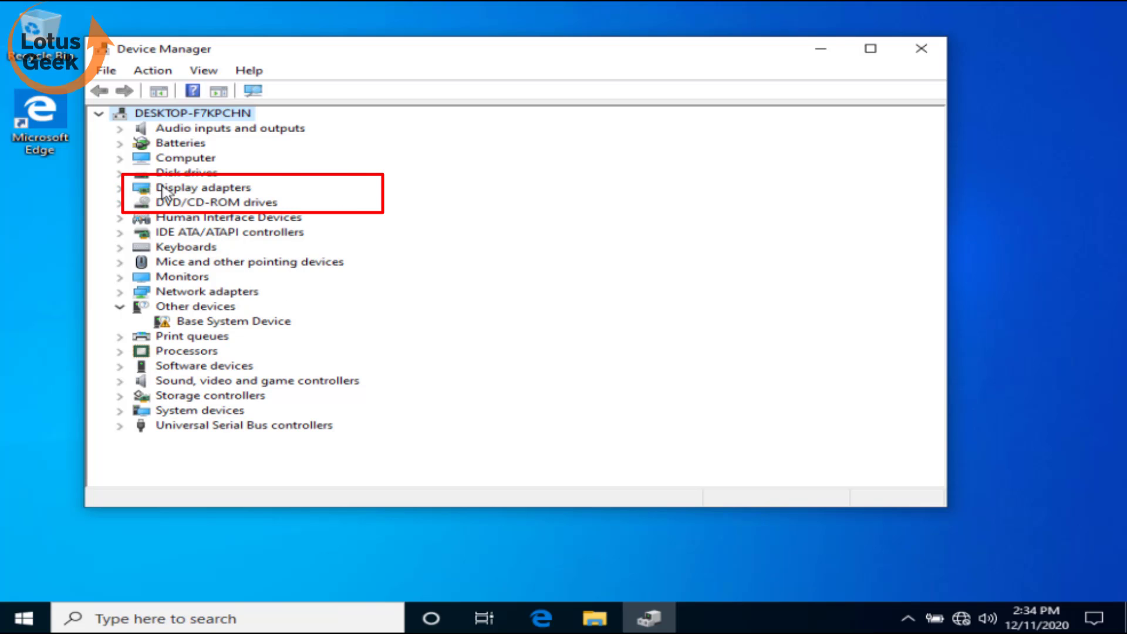
pyautogui.click(120, 188)
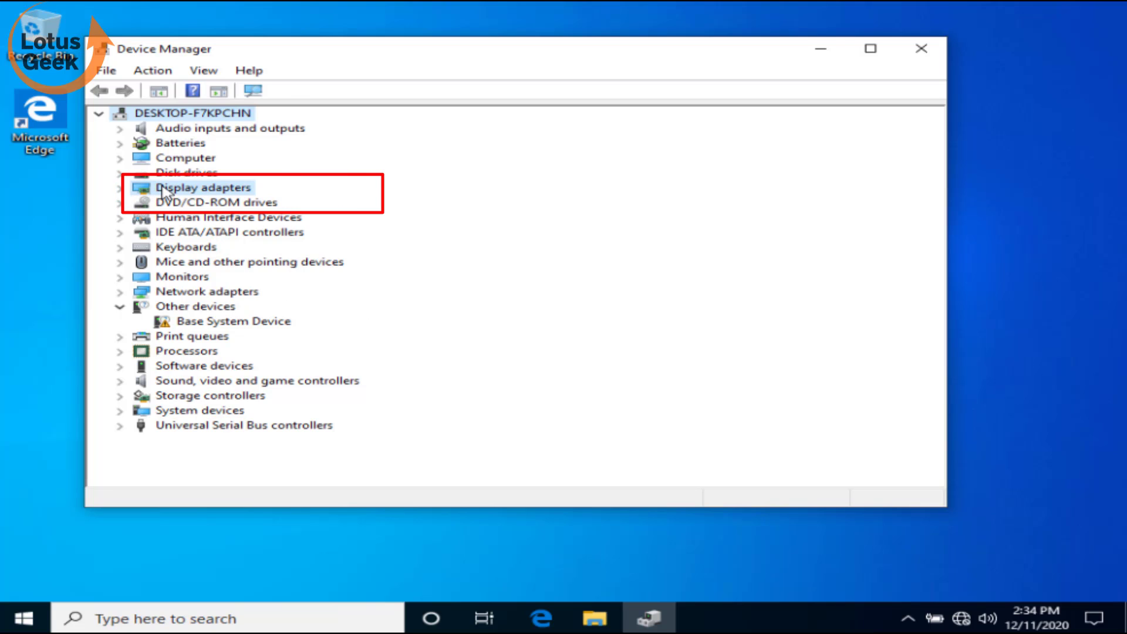
pyautogui.click(120, 189)
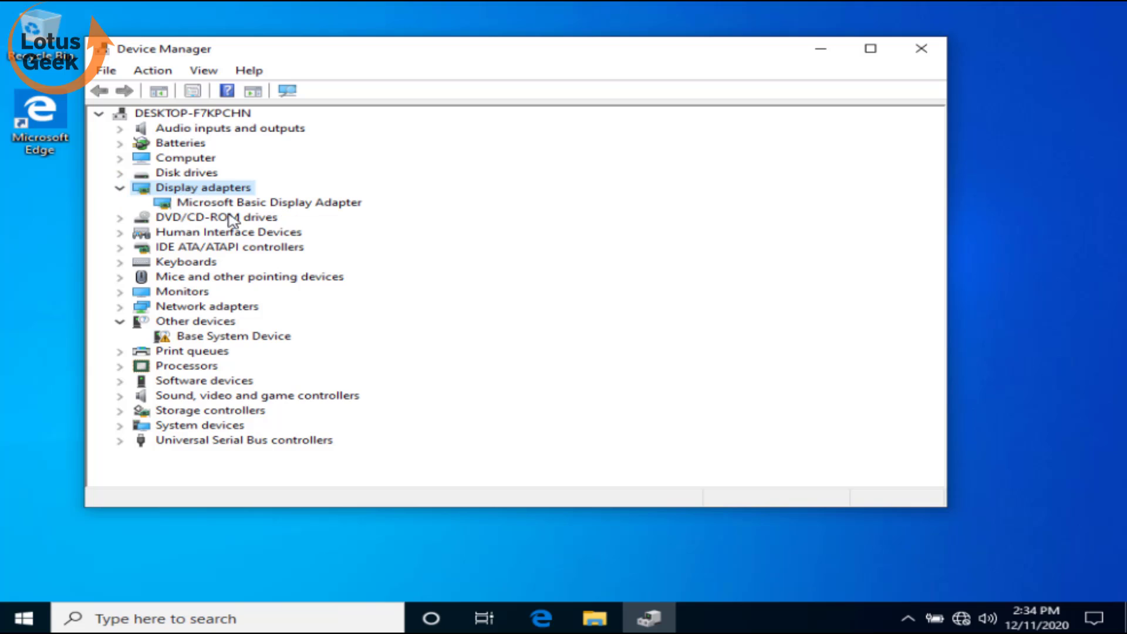
pyautogui.click(247, 203)
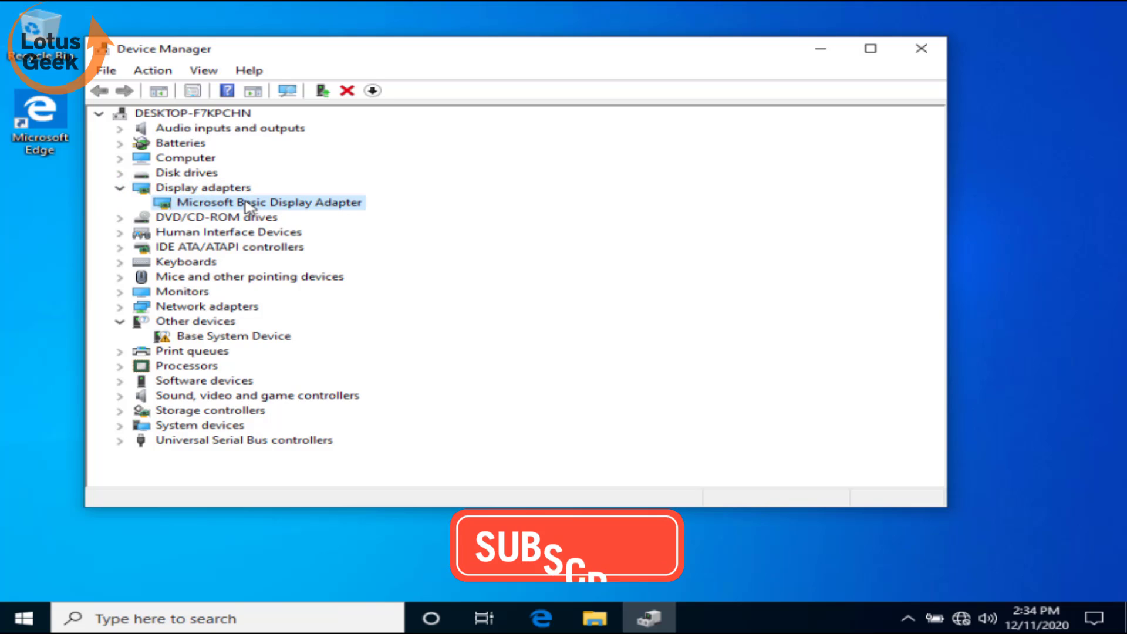
# Step: Search automatically for a newer Microsoft Basic Display Adapter driver, dismiss the result, and close Device Manager
pyautogui.rightClick(247, 204)
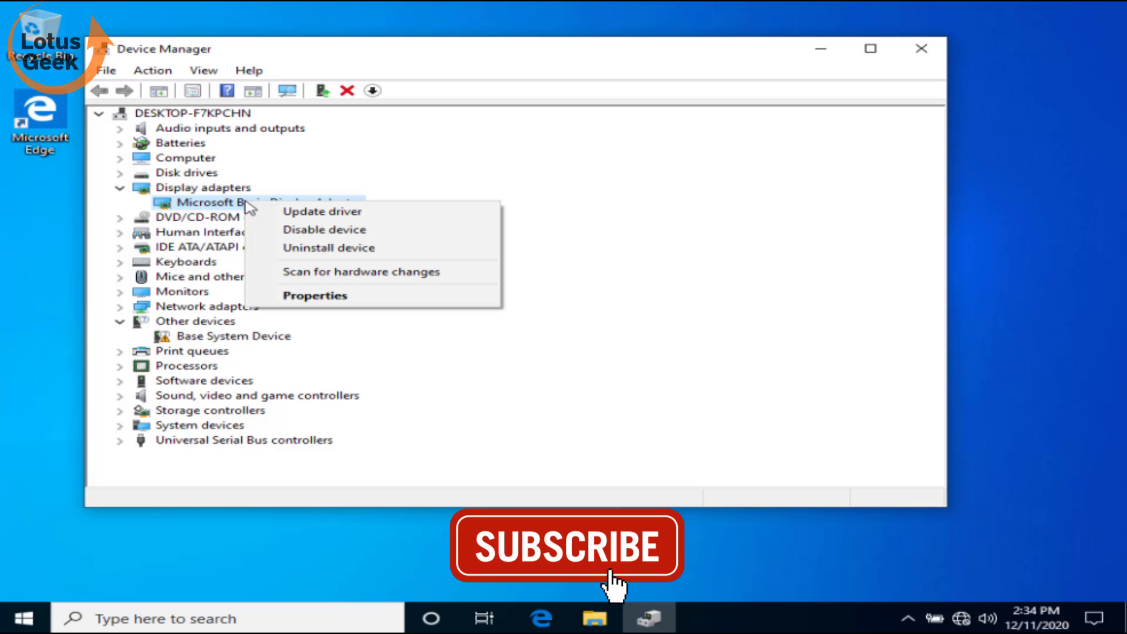
pyautogui.click(338, 216)
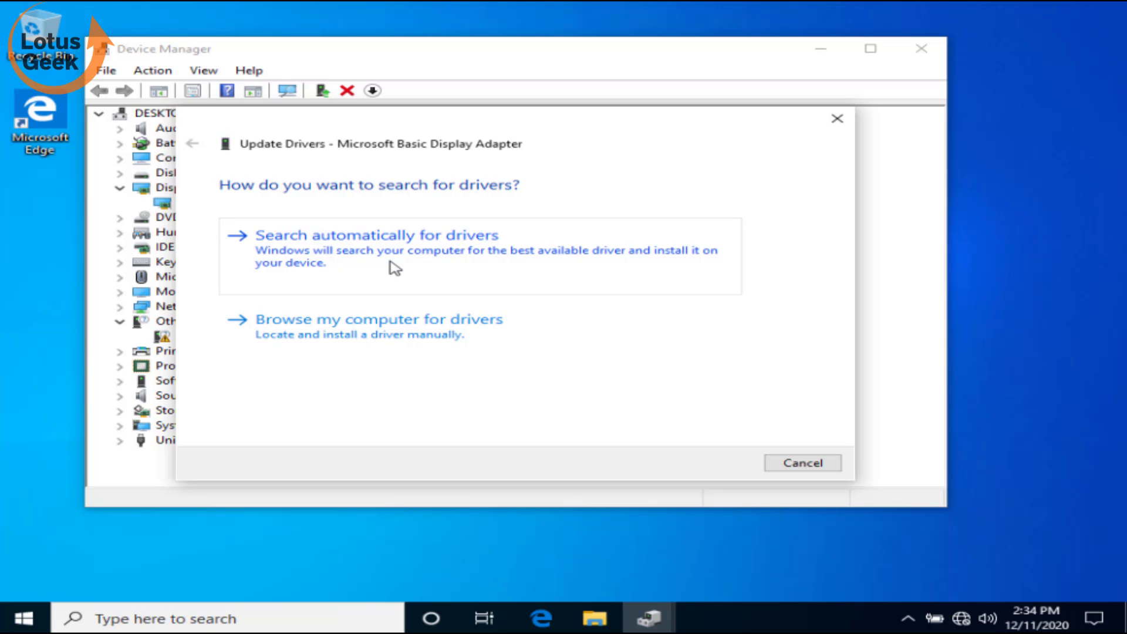
pyautogui.click(394, 267)
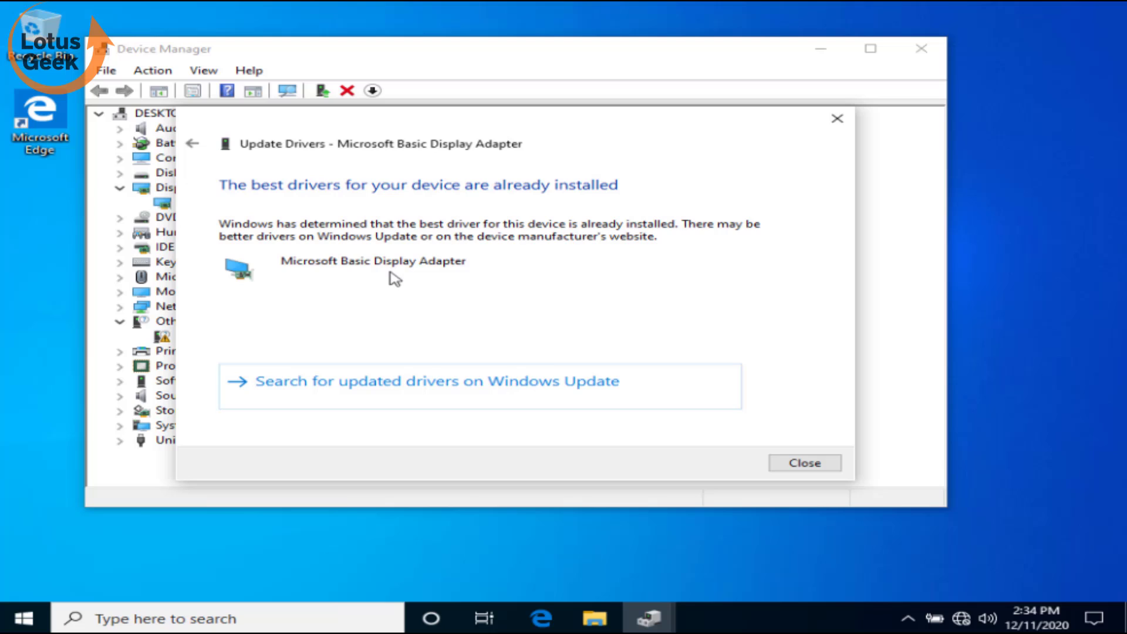
pyautogui.click(789, 468)
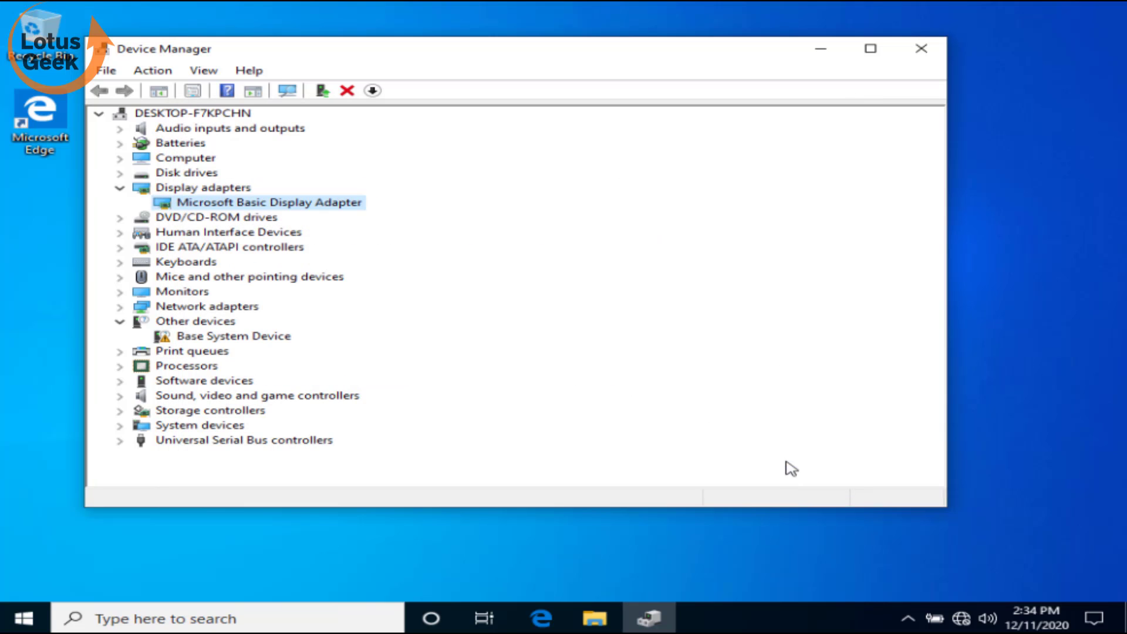
pyautogui.click(931, 59)
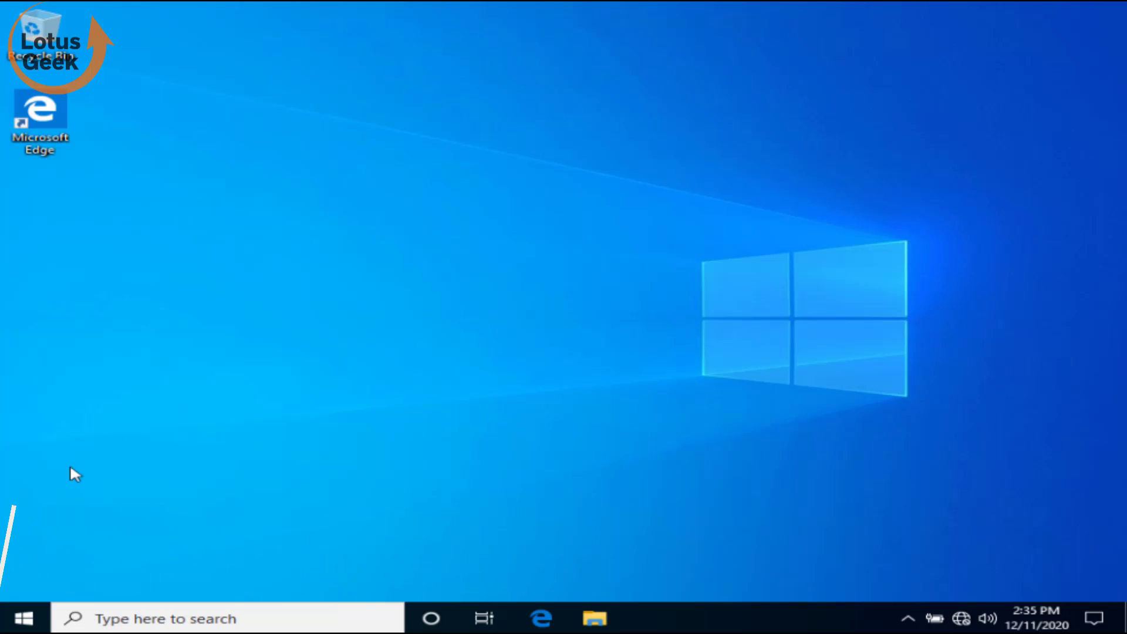
# Step: Start Command Prompt as administrator from the Start menu search for cmd
pyautogui.click(23, 618)
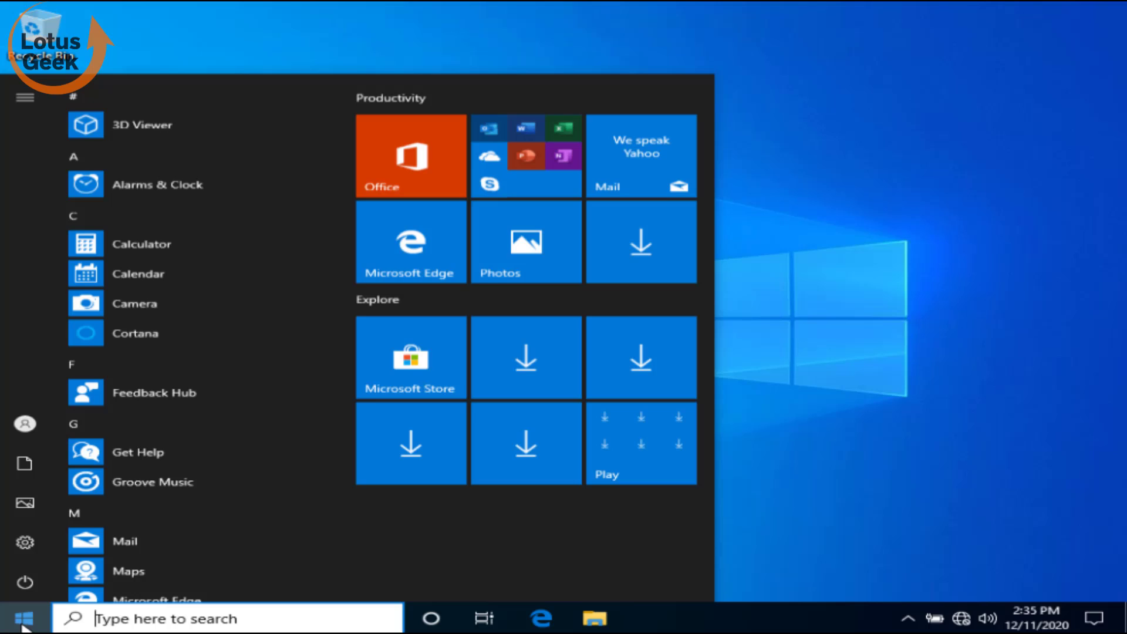
pyautogui.write('cmd')
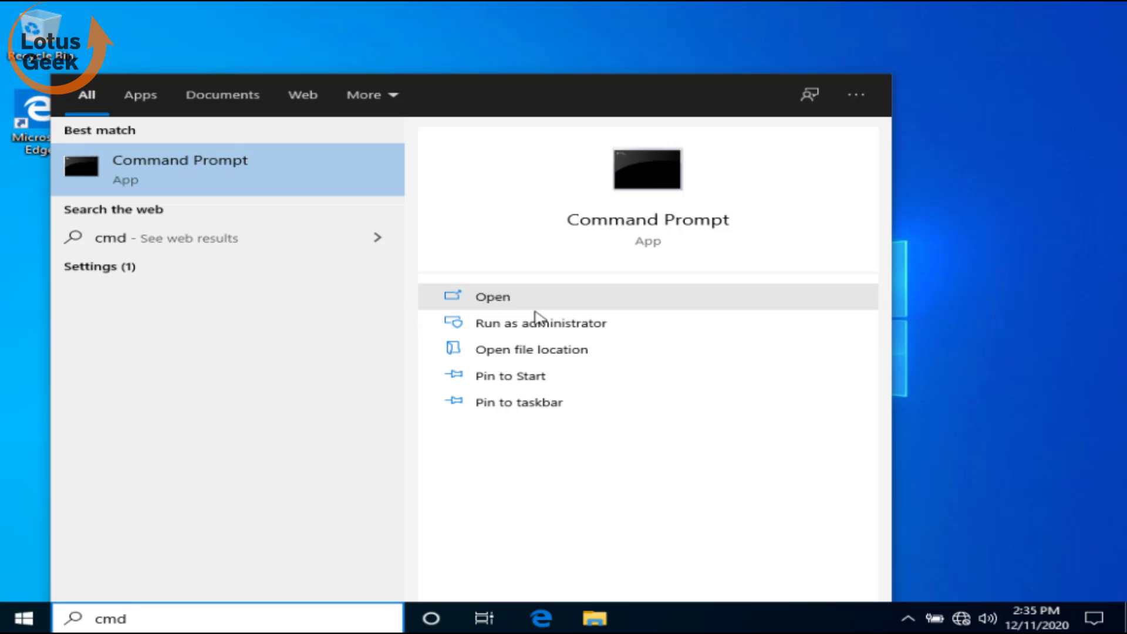
pyautogui.click(605, 330)
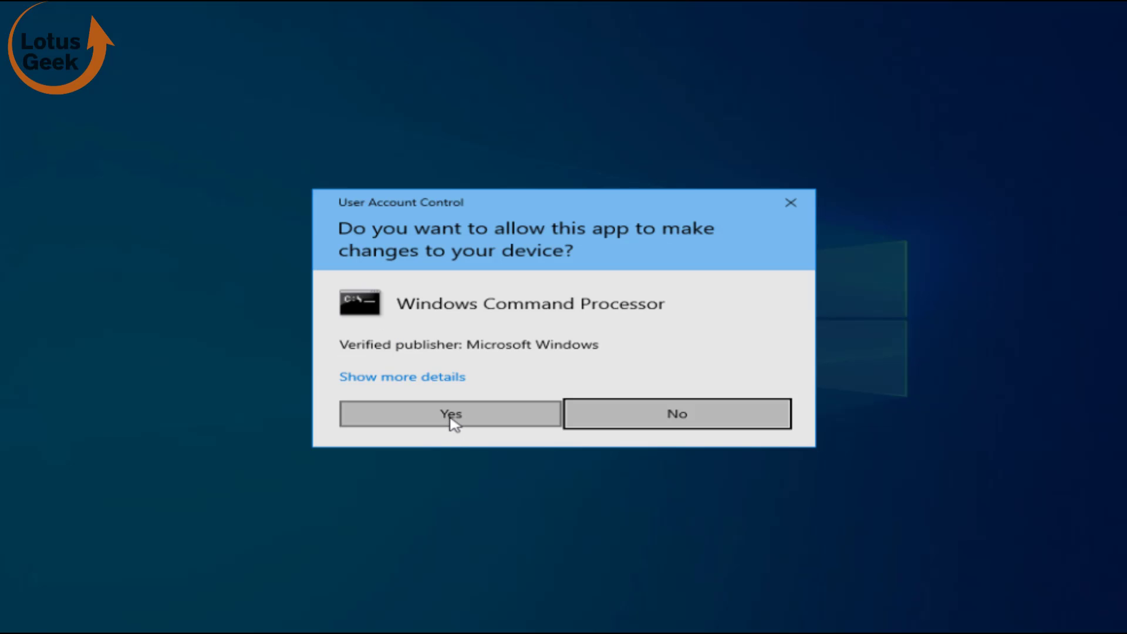
pyautogui.click(451, 415)
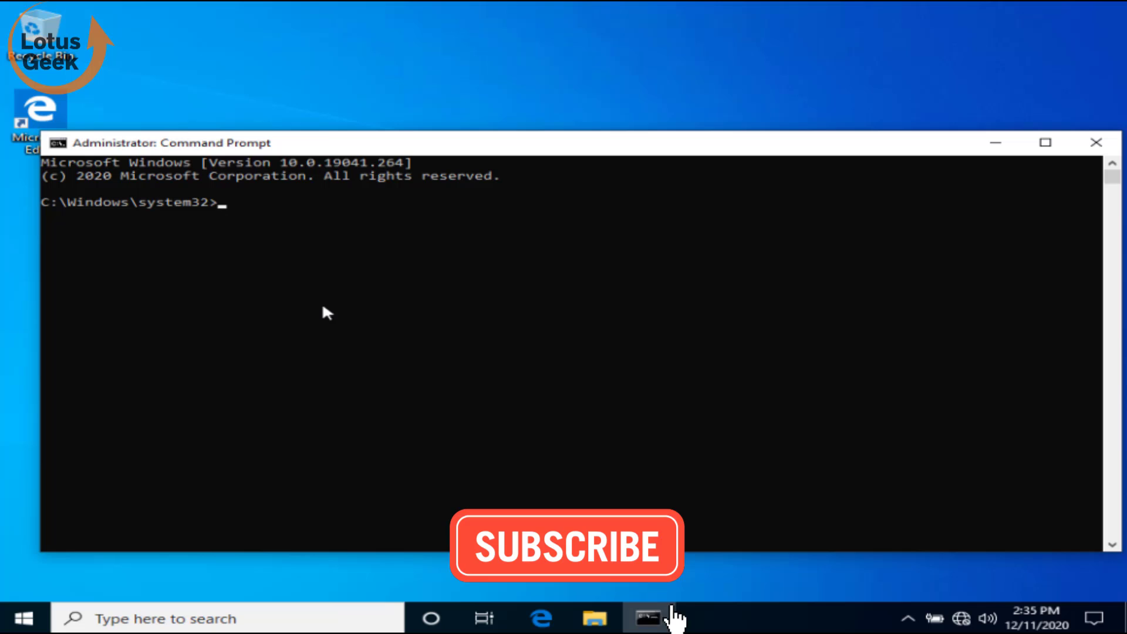
# Step: Run chkdsk /r and answer y to schedule the disk check for the next restart
pyautogui.click(320, 307)
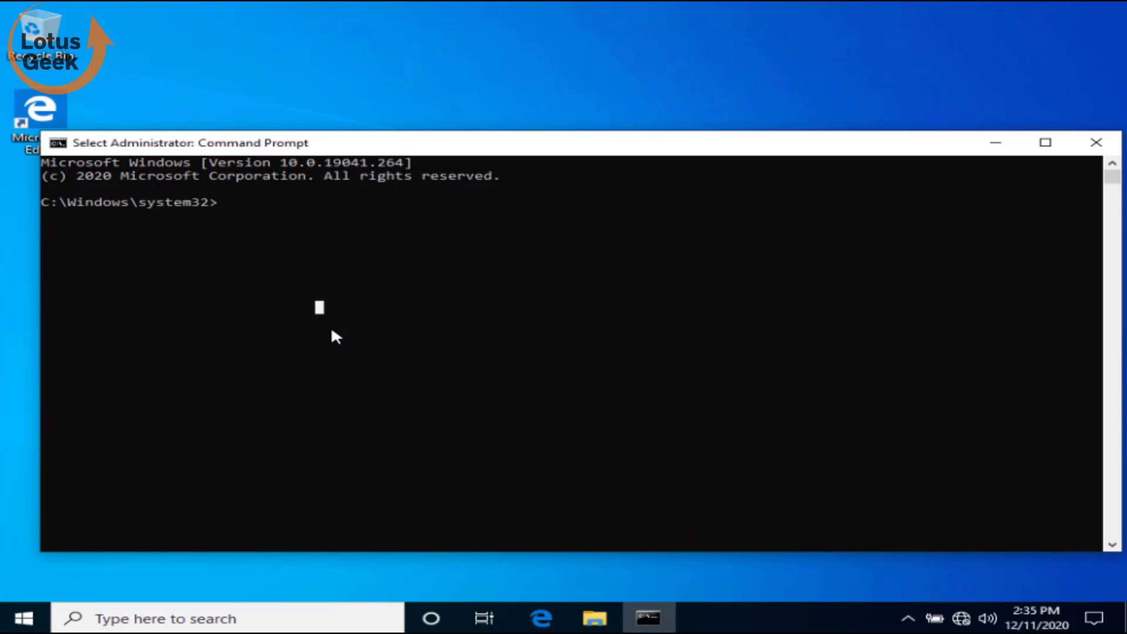
pyautogui.write('chkdsk')
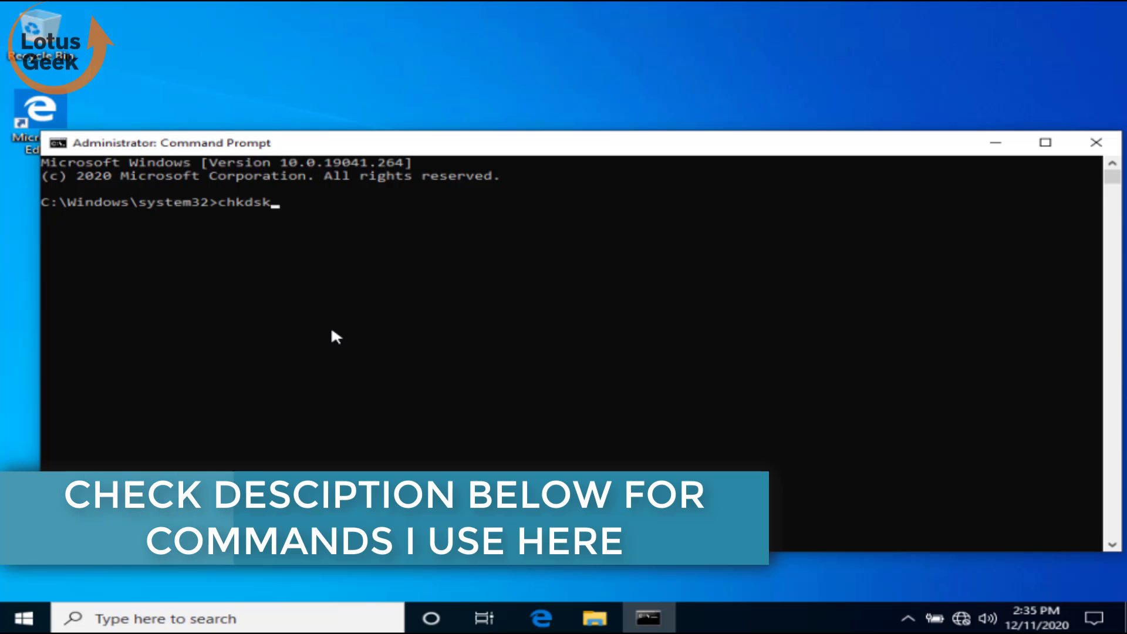
pyautogui.write(' /r')
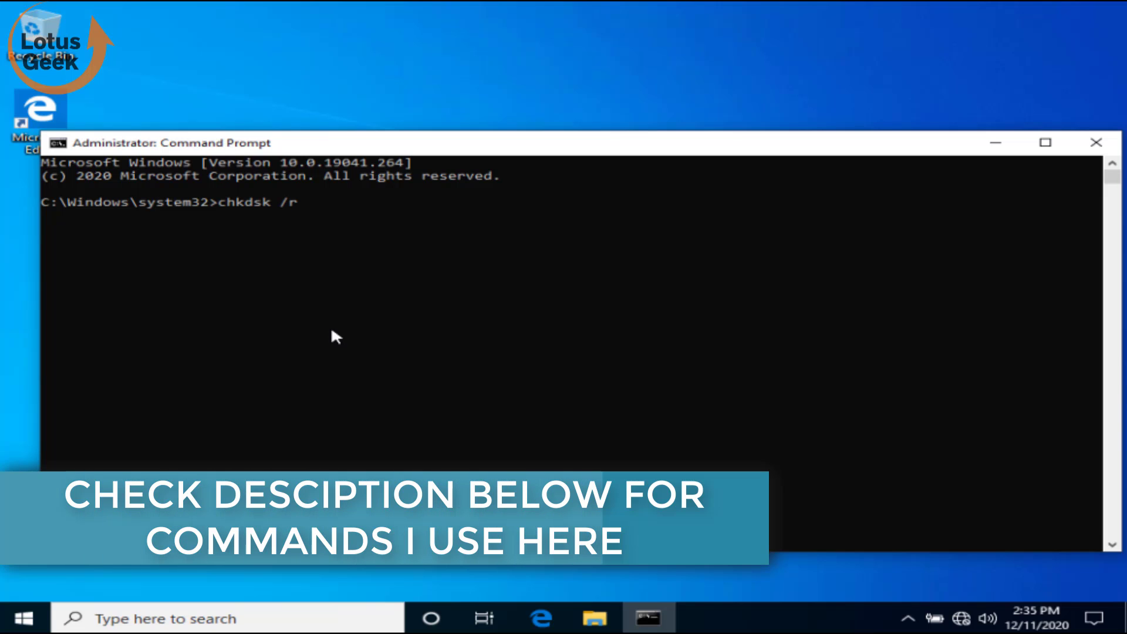
pyautogui.press('Return')
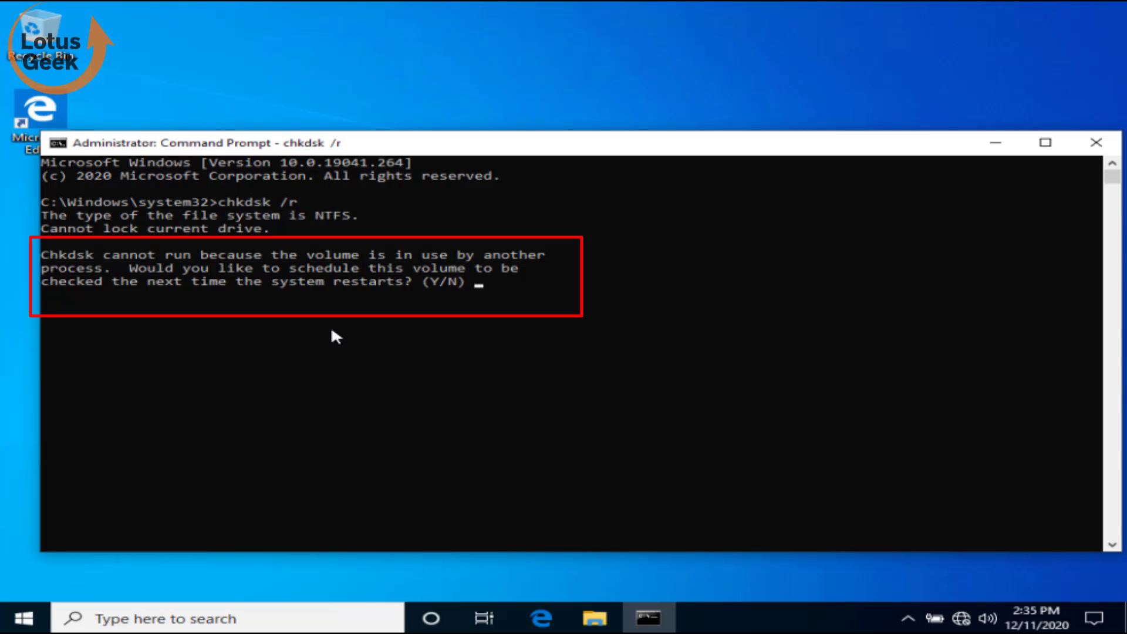
pyautogui.write('y')
pyautogui.press('Return')
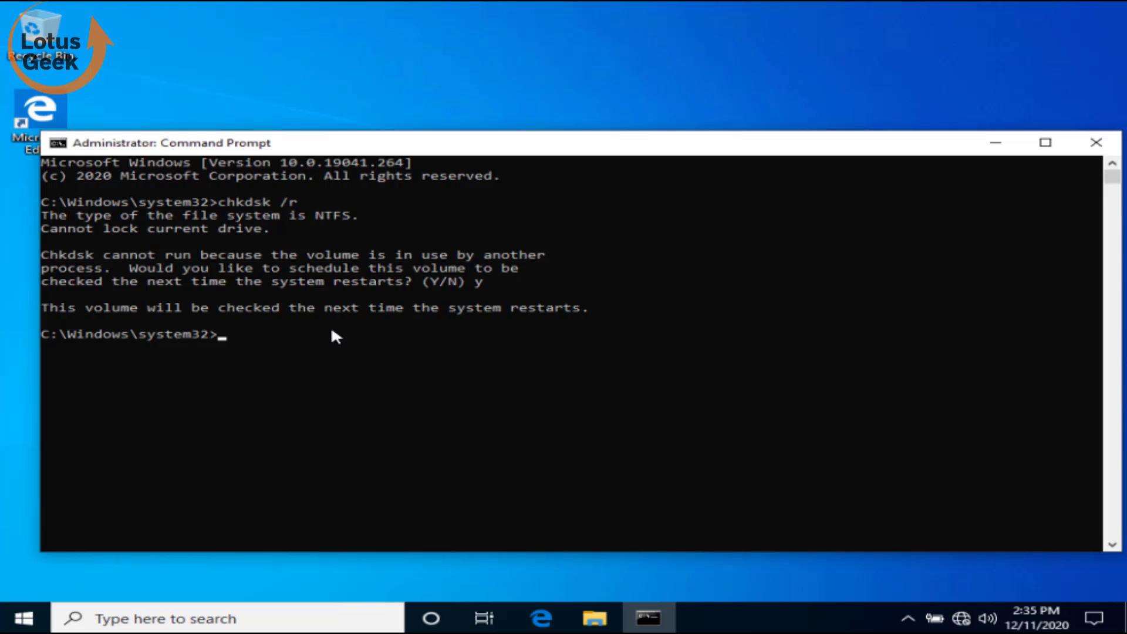
# Step: Run sfc /scannow and let verification reach 100% with no integrity violations
pyautogui.write('sfc /scannow')
pyautogui.press('Return')
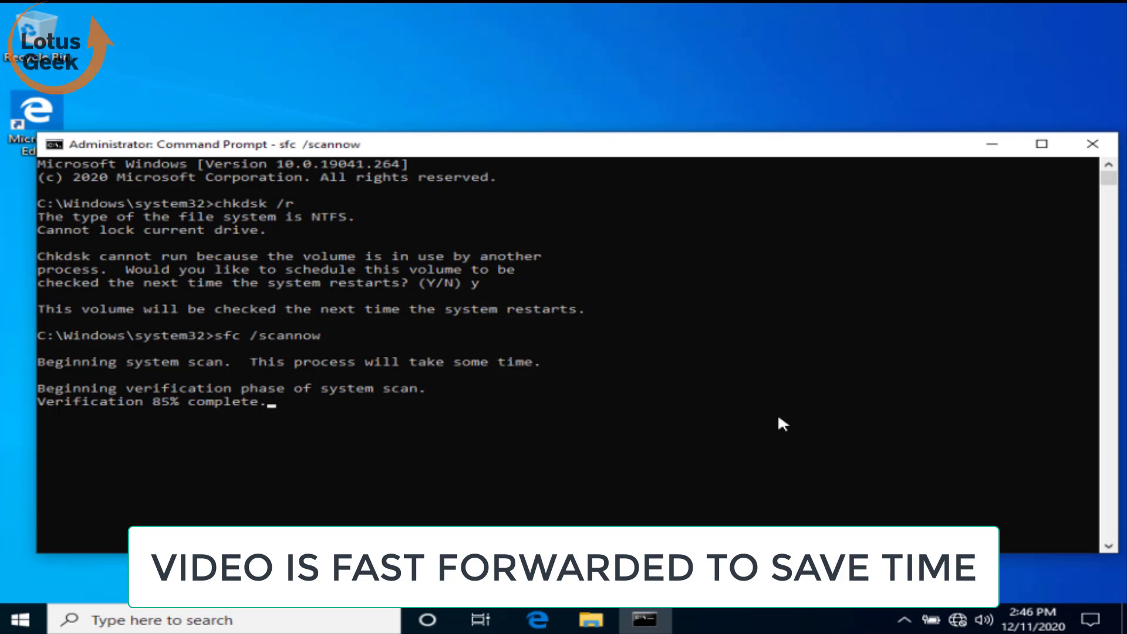
pyautogui.click(758, 297)
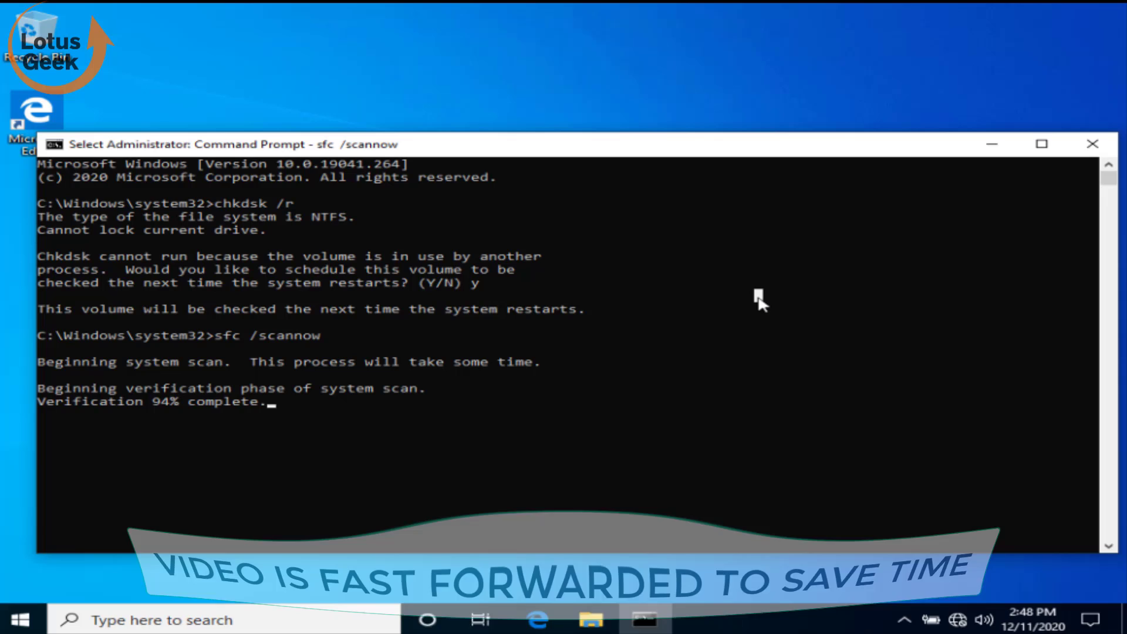
pyautogui.press('Escape')
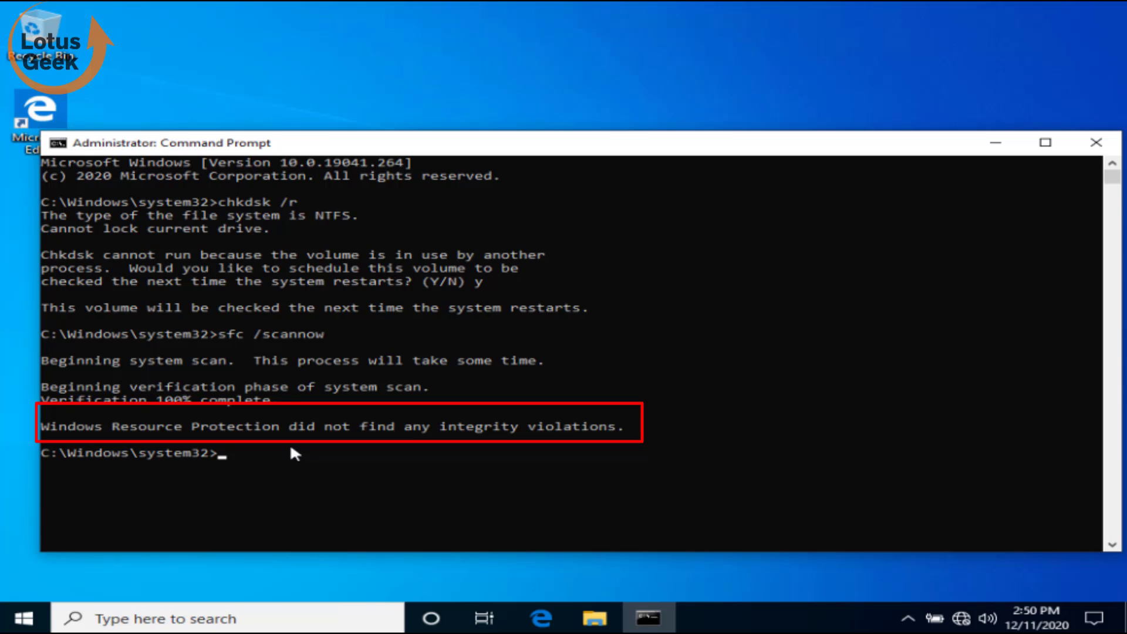
# Step: Run dism /online /cleanup-image /restorehealth and minimize the Command Prompt window
pyautogui.write('dism /online')
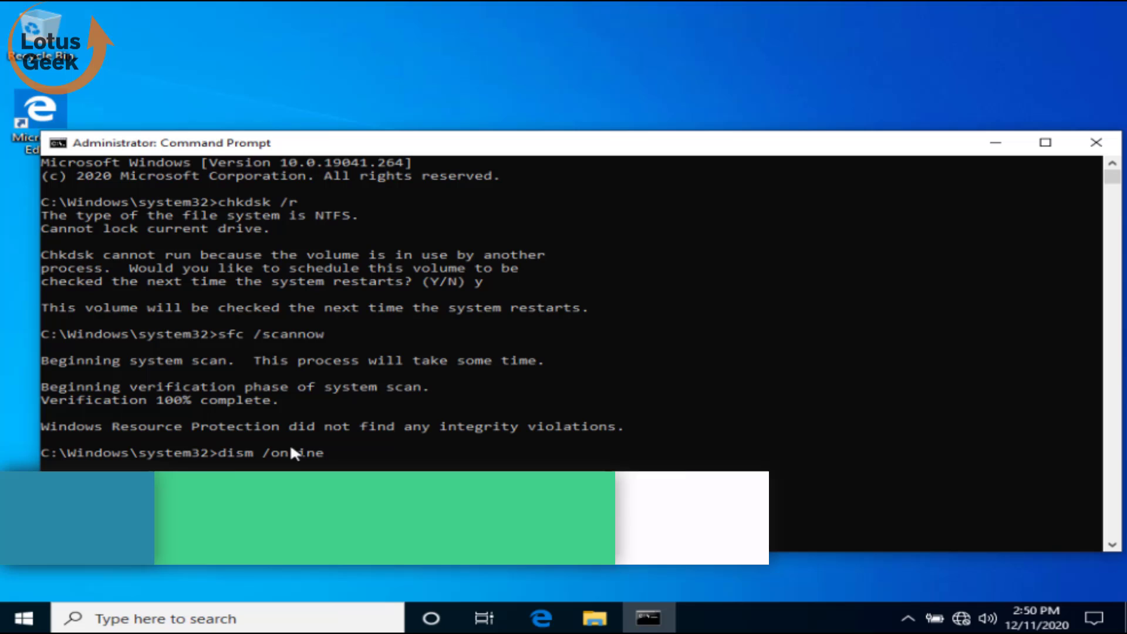
pyautogui.write(' /')
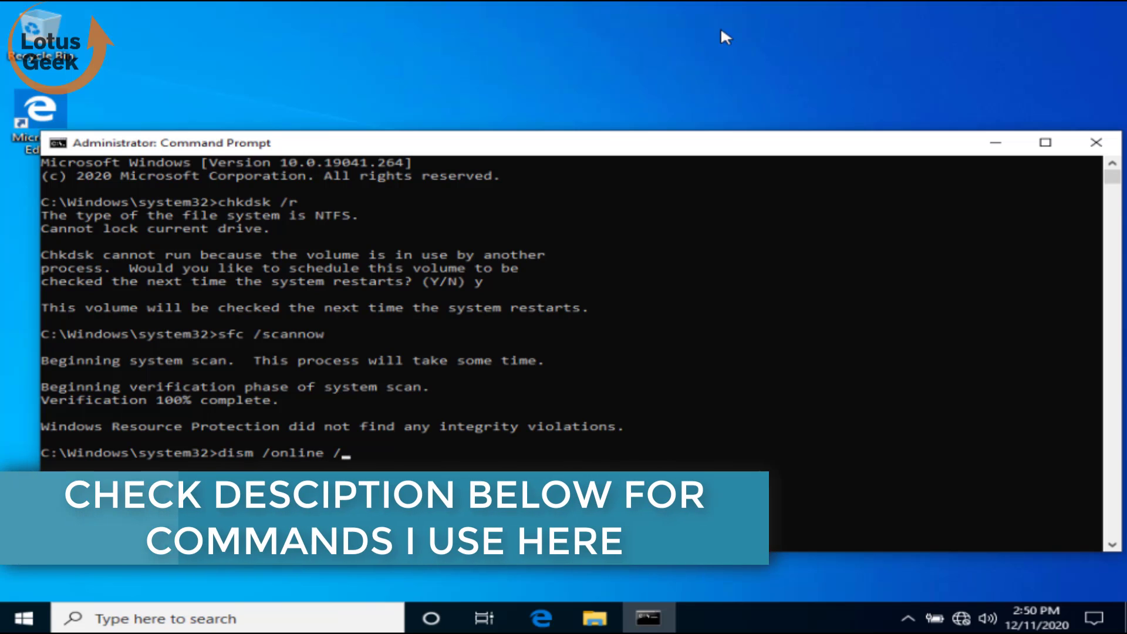
pyautogui.write('cleanup')
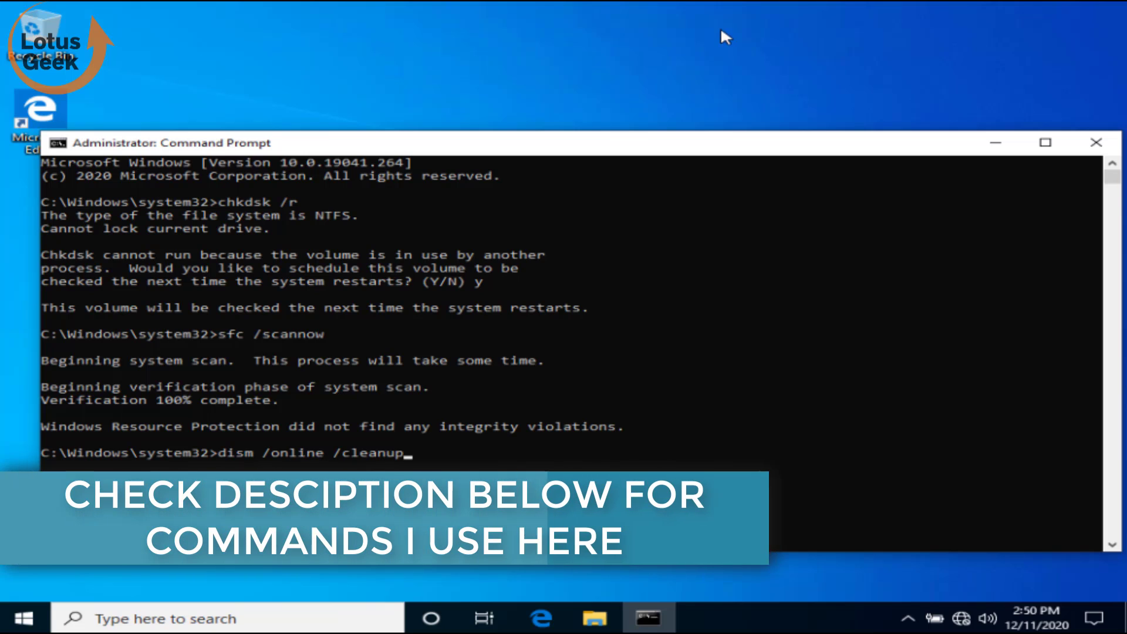
pyautogui.write('-image')
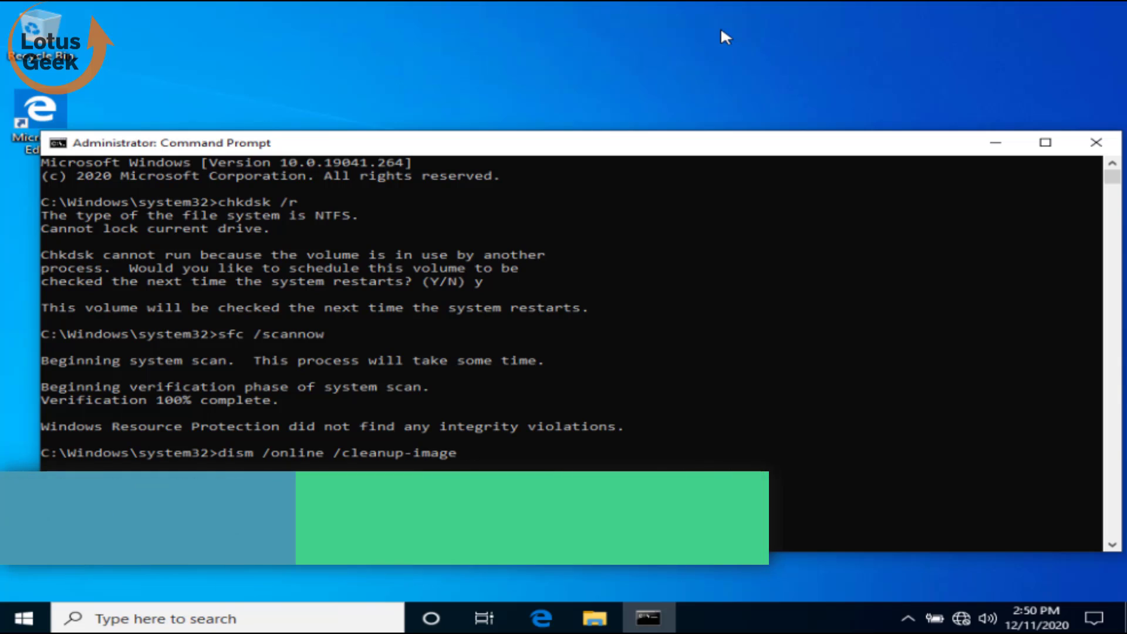
pyautogui.write(' /restor')
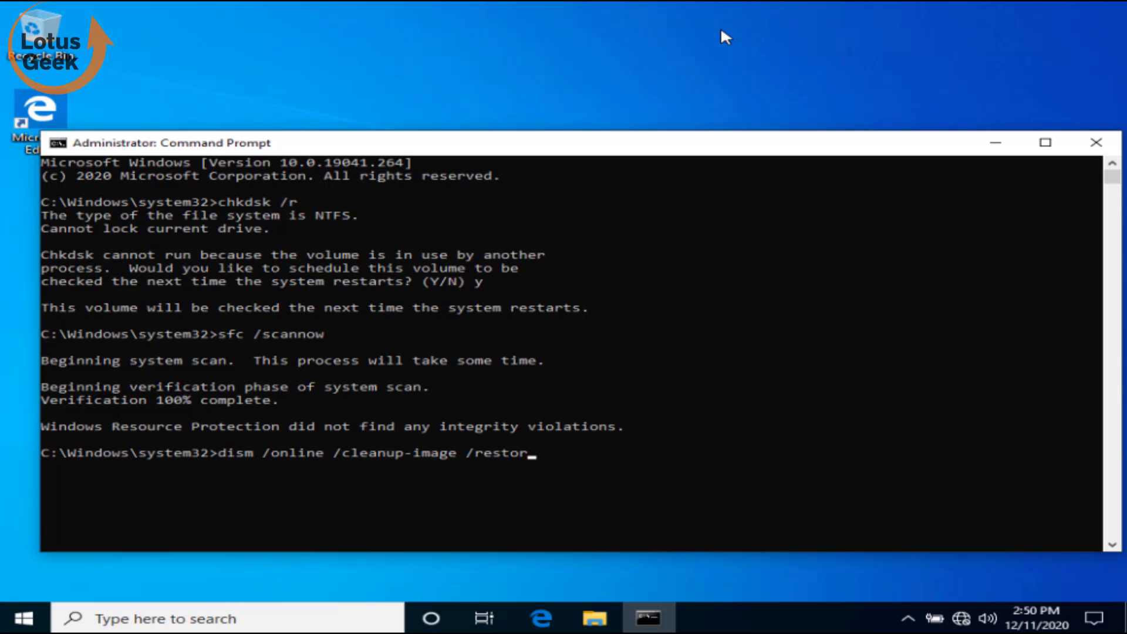
pyautogui.write('ehealth')
pyautogui.press('Return')
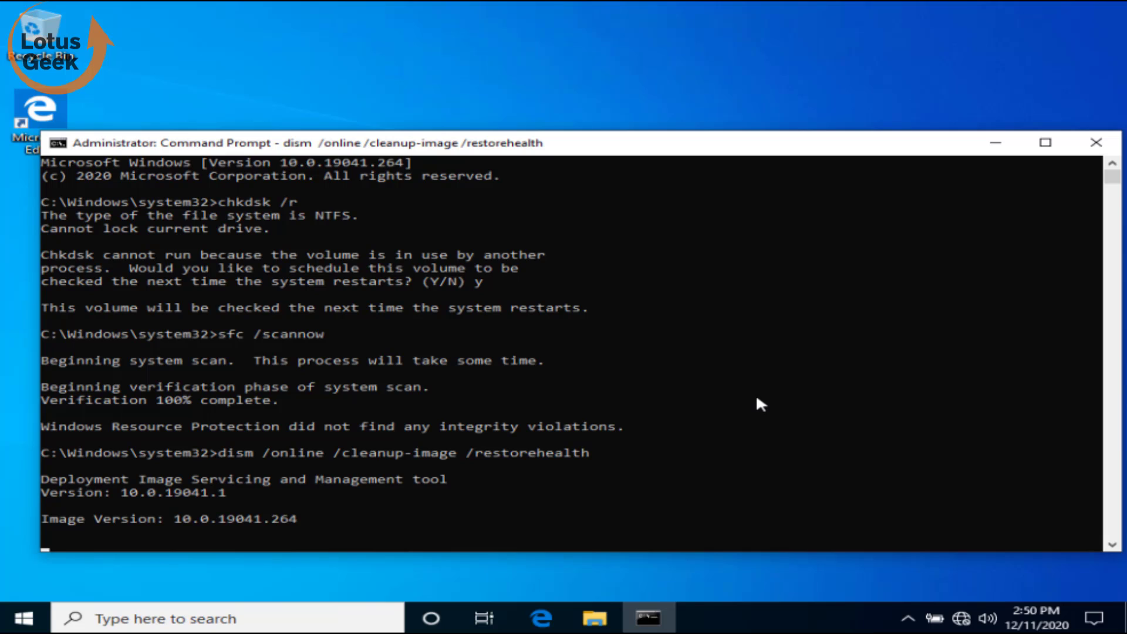
pyautogui.click(994, 144)
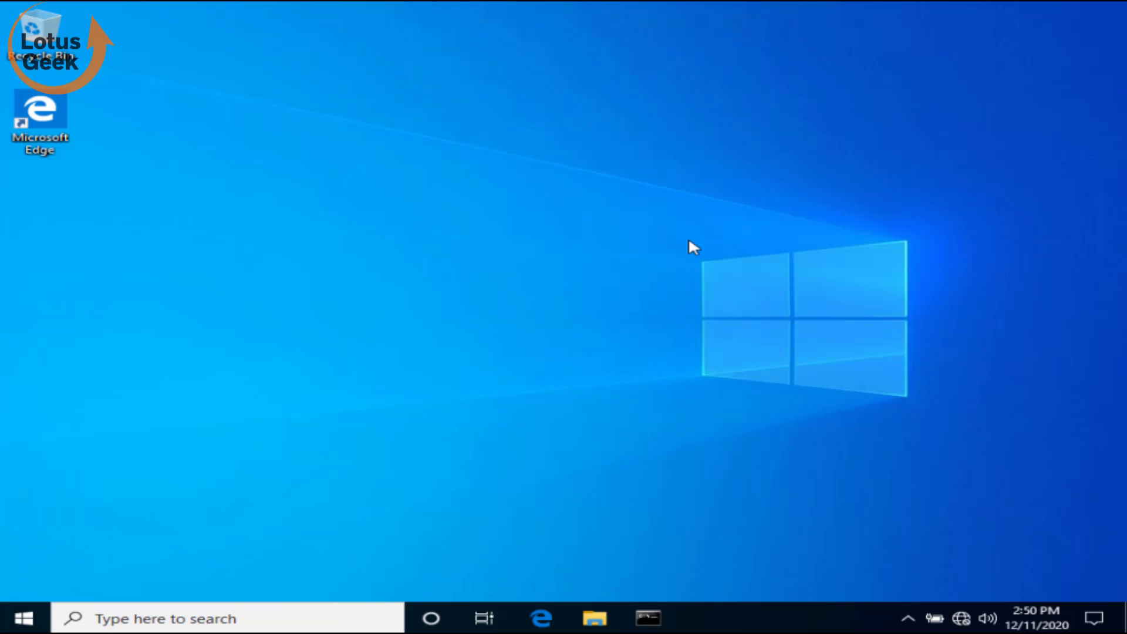
# Step: Start Reset this PC from the Update & Security Recovery page in Settings
pyautogui.press('super+i')
pyautogui.scroll(-5, 559, 329)
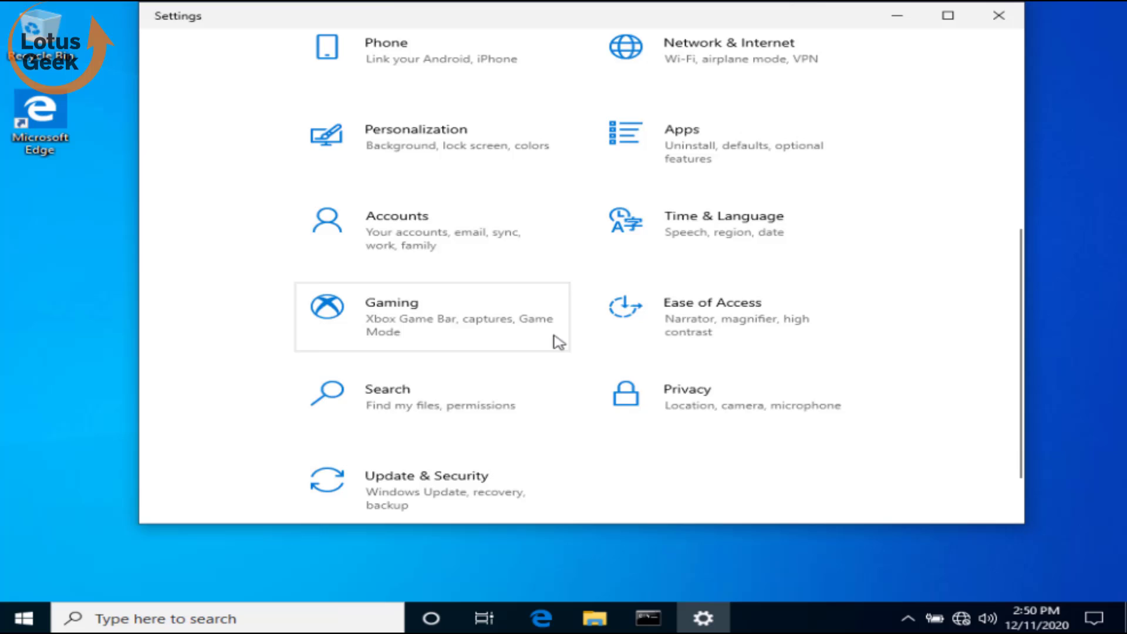
pyautogui.scroll(-2, 559, 342)
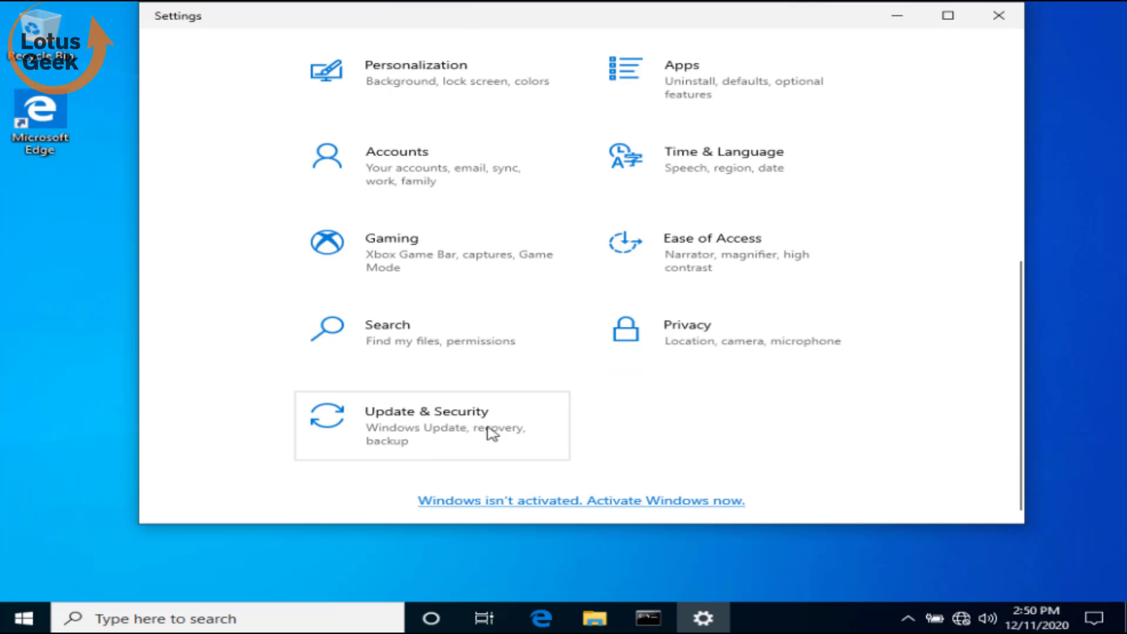
pyautogui.click(409, 445)
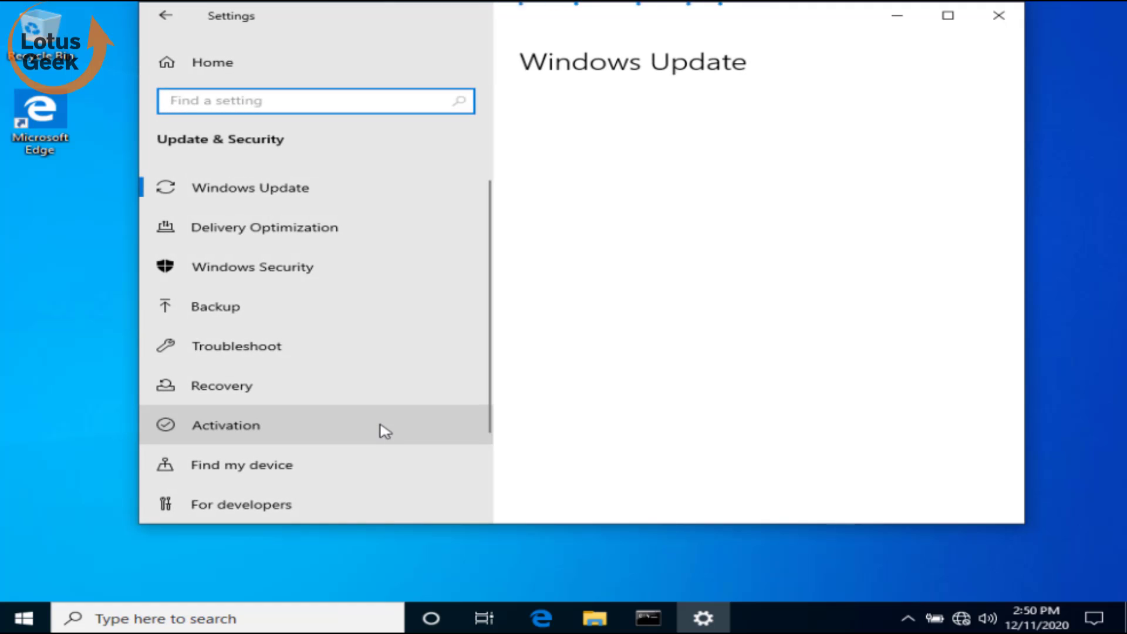
pyautogui.click(239, 397)
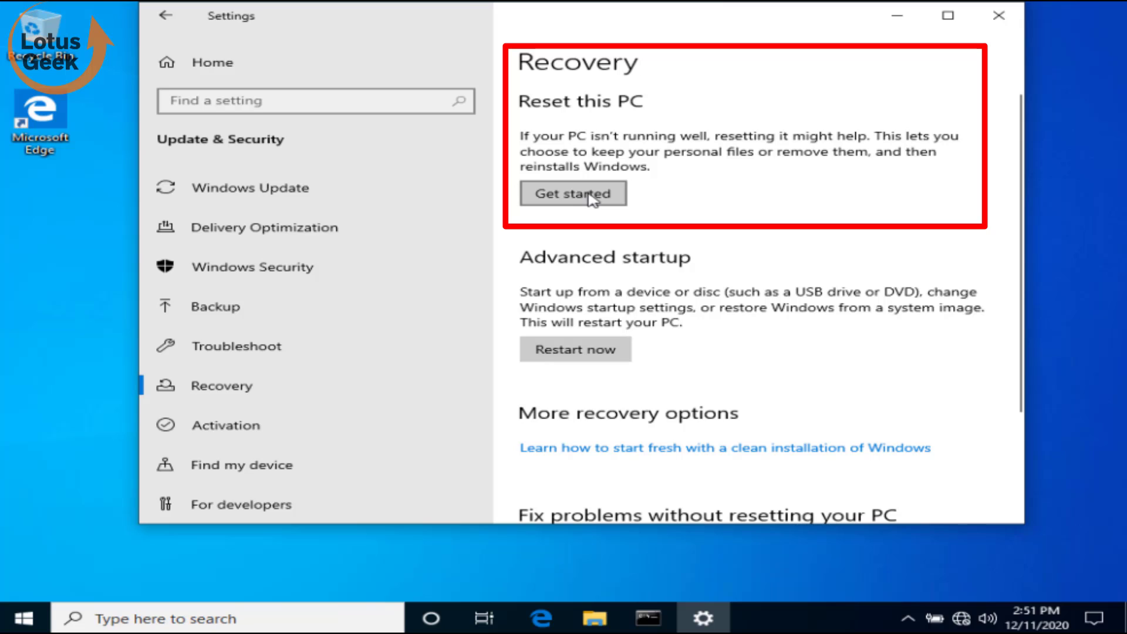
pyautogui.click(570, 199)
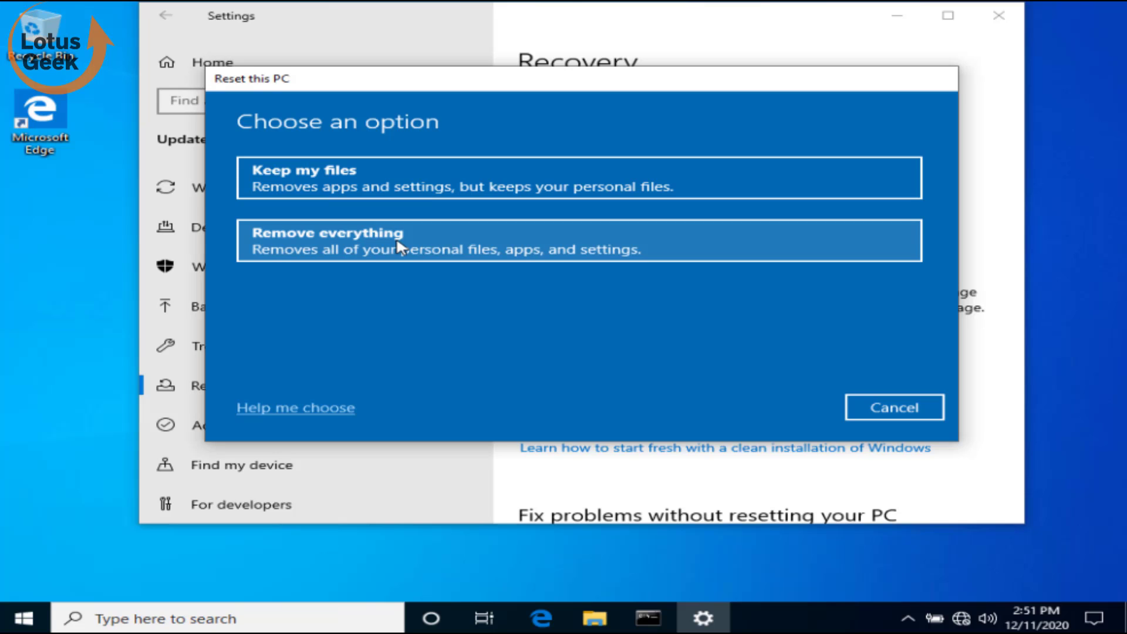
# Step: Choose Keep my files, cancel at the Ready to reset screen, and close Settings
pyautogui.click(417, 186)
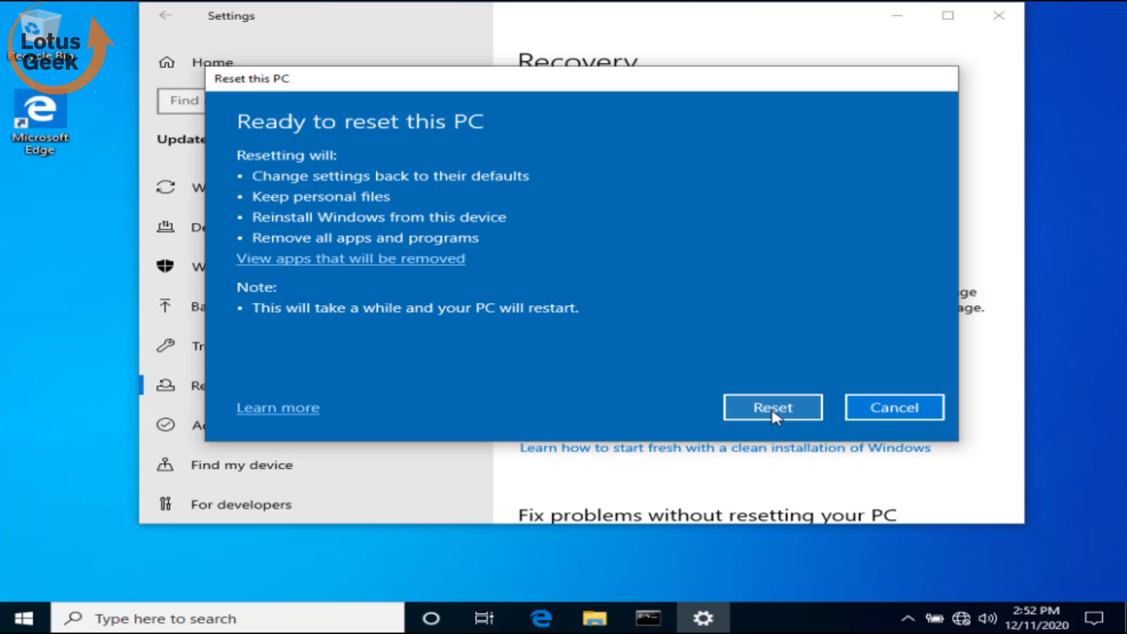
pyautogui.click(901, 414)
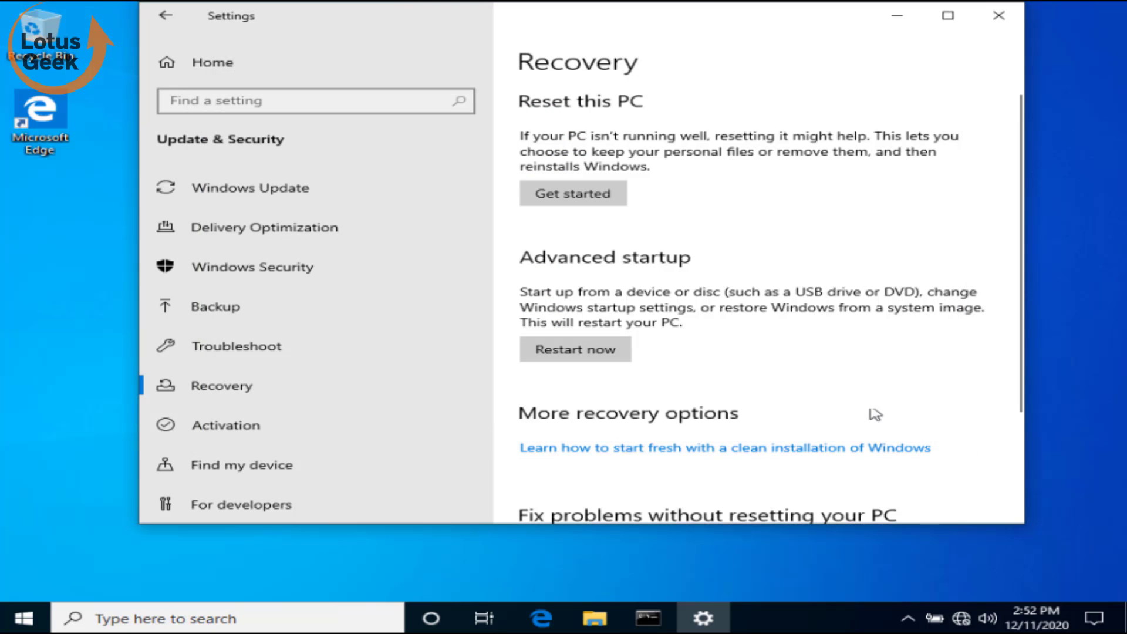
pyautogui.click(1006, 26)
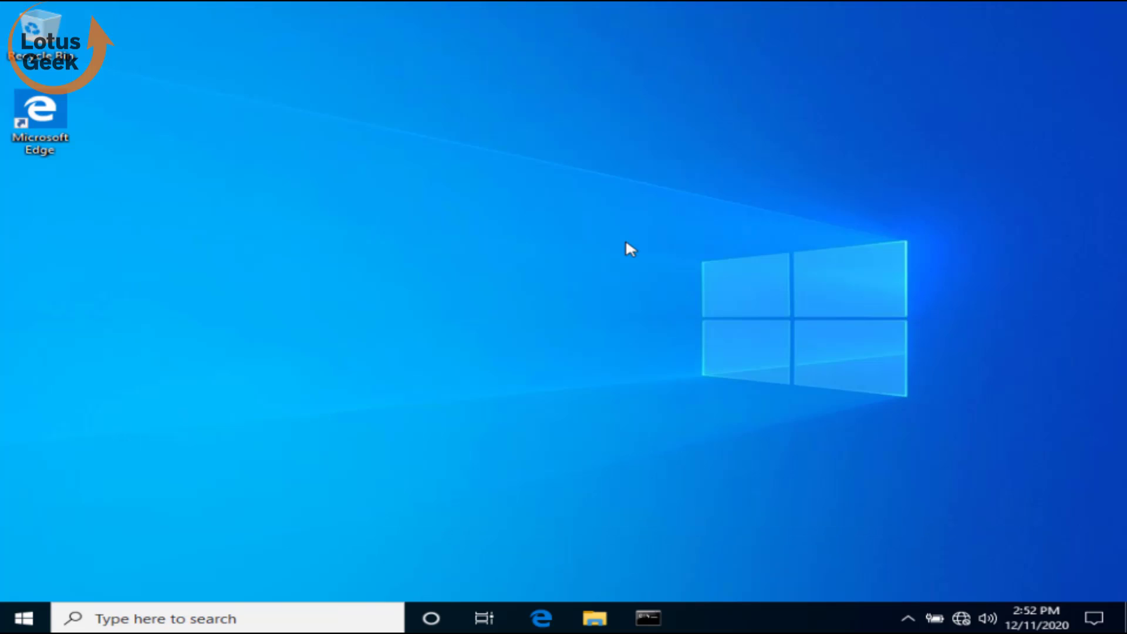